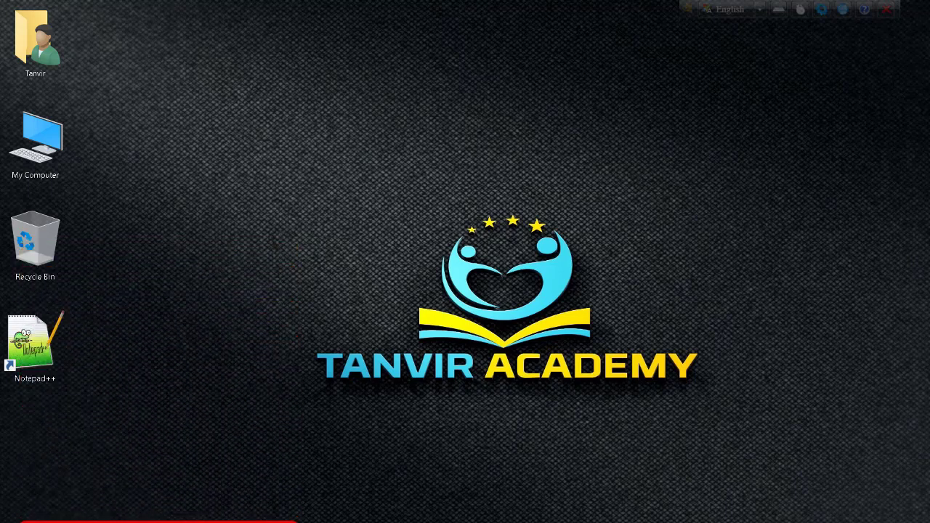
Launch Word 2007 to get a blank Document1.
{"action": "left_click", "coordinate": [292, 502]}
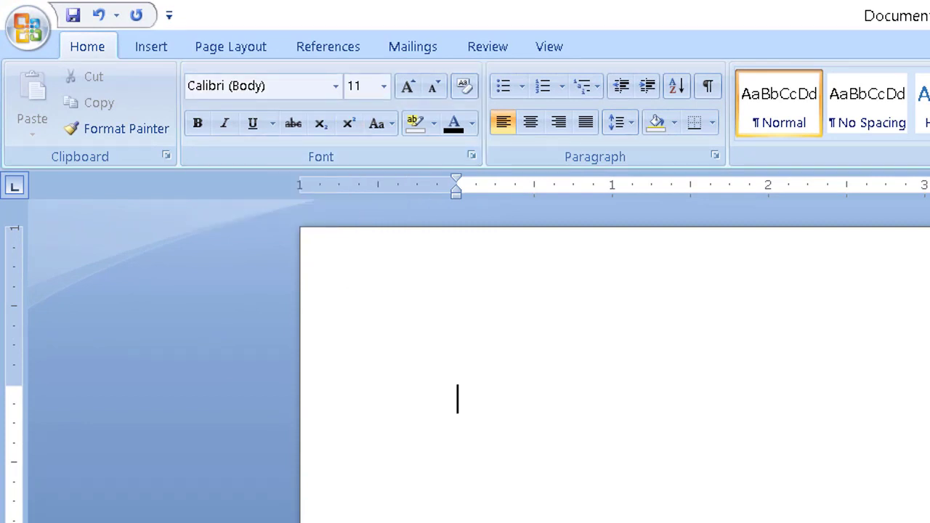
Browse the font list twice, leaving SutonnyEMJ 11 as the typing font.
{"action": "left_click", "coordinate": [338, 92]}
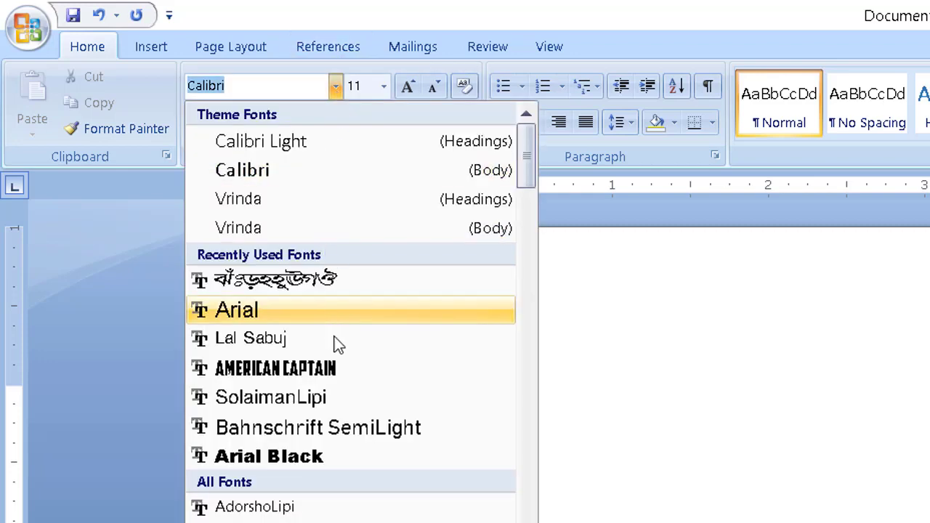
{"action": "left_click", "coordinate": [649, 482]}
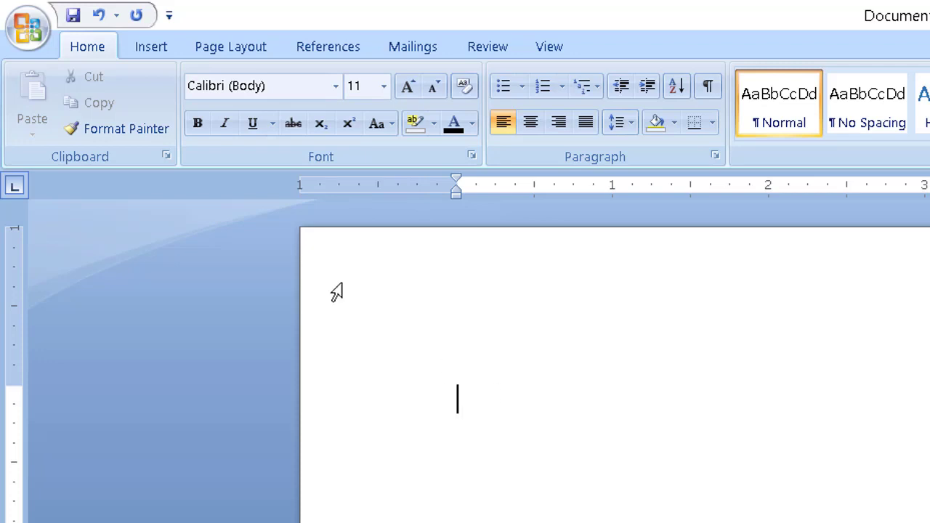
{"action": "left_click", "coordinate": [336, 86]}
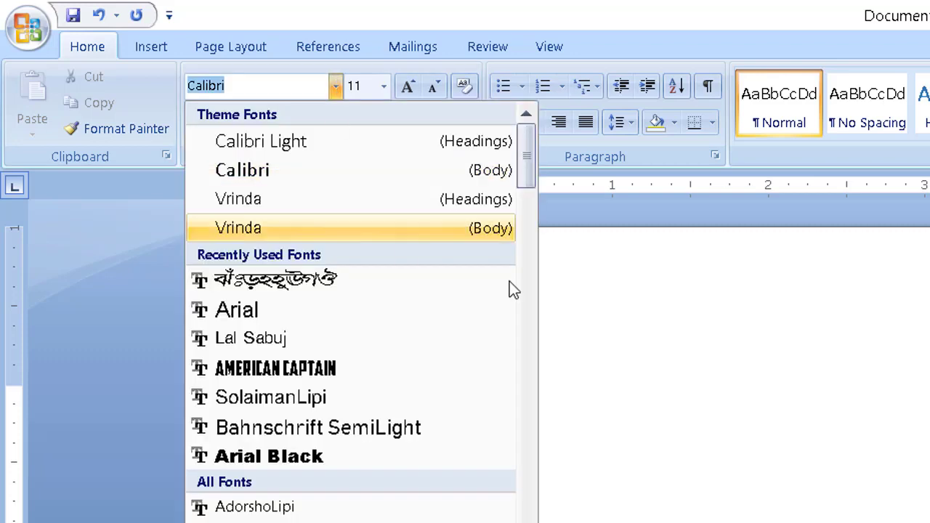
{"action": "left_click", "coordinate": [555, 392]}
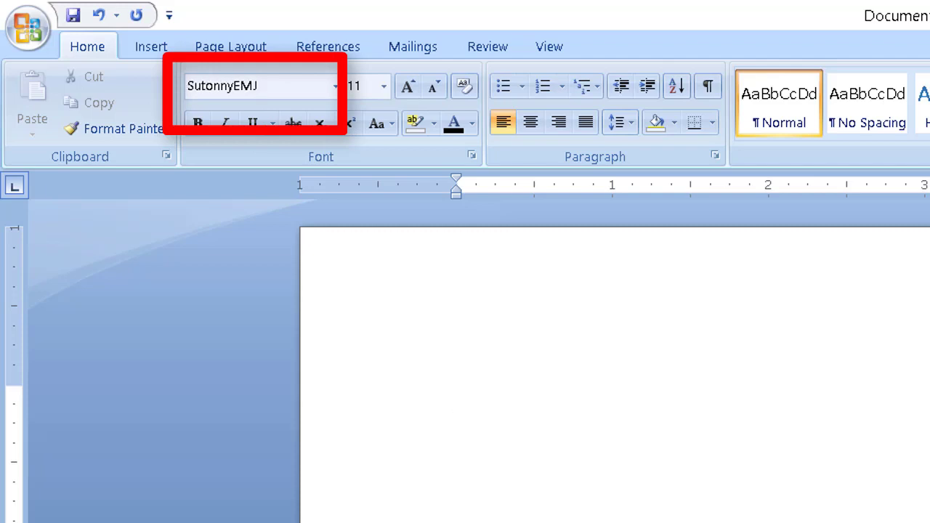
Type a Bangla test line in SutonnyEMJ, correct it, and switch to Arial with Ctrl+Alt+B.
{"action": "type", "text": "fjgkhggkj"}
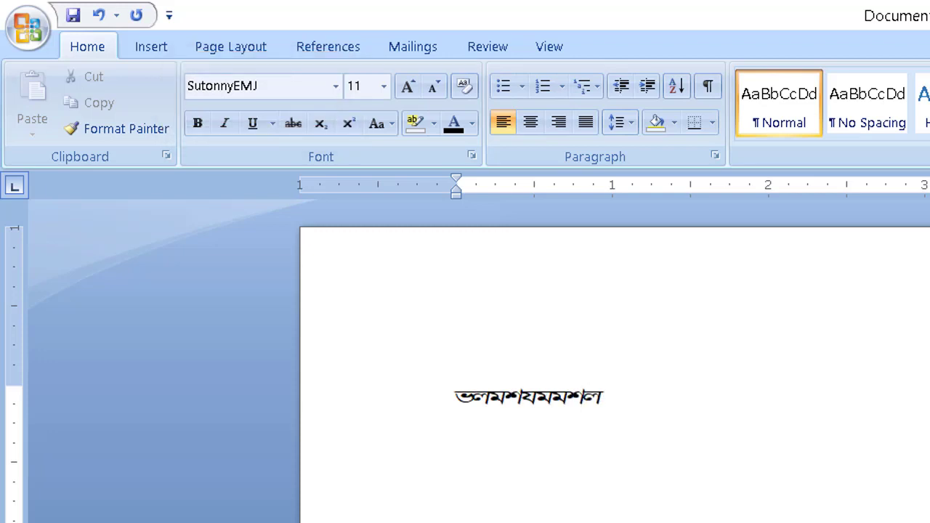
{"action": "type", "text": "hjhjh"}
{"action": "key", "text": "BackSpace"}
{"action": "key", "text": "BackSpace"}
{"action": "key", "text": "BackSpace"}
{"action": "key", "text": "BackSpace"}
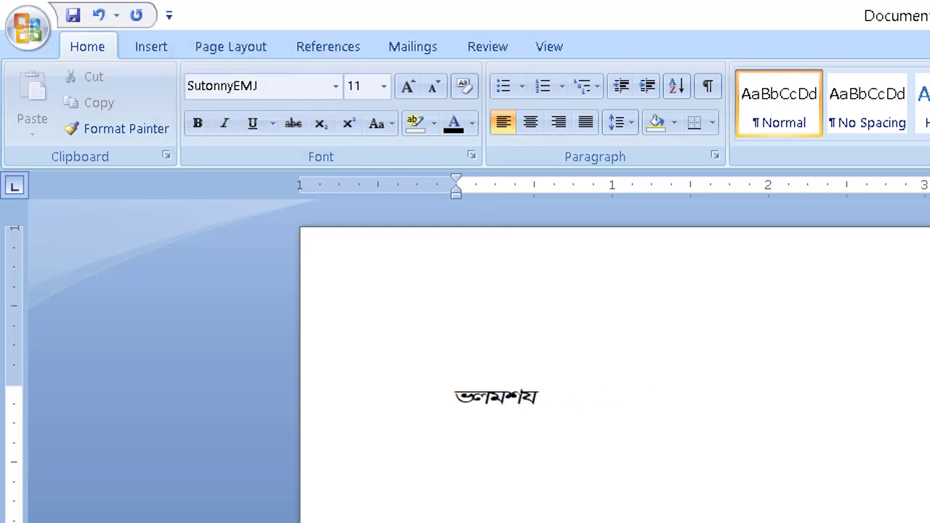
{"action": "type", "text": "gjkhjhjhj"}
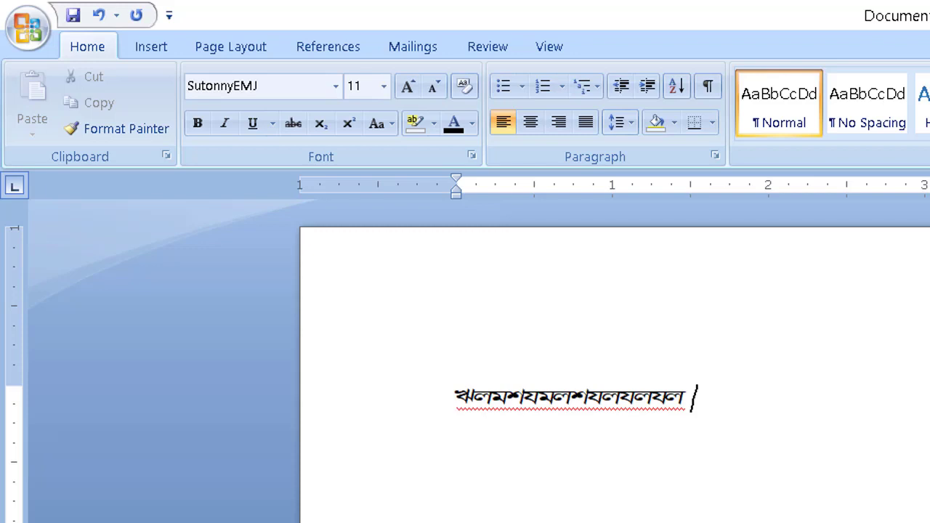
{"action": "key", "text": "ctrl+alt+b"}
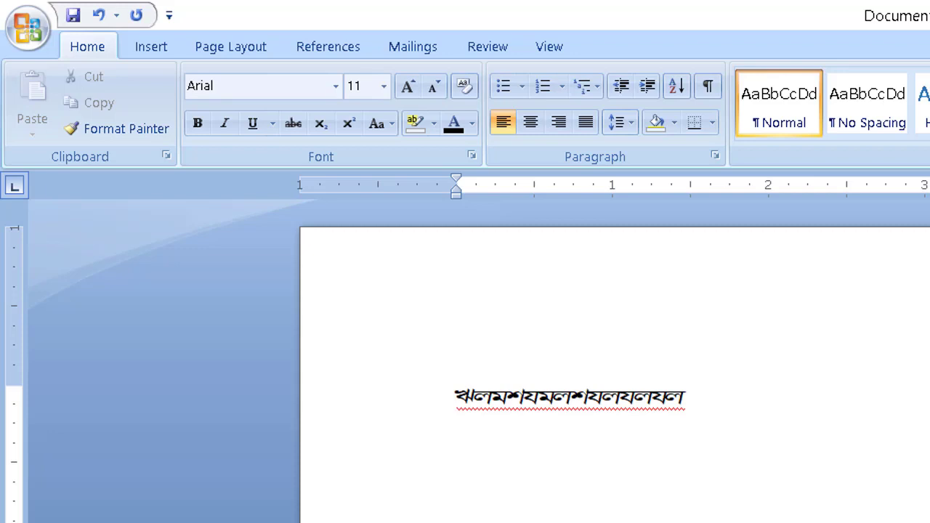
Type English letters 'trfhjghjghkdghffjh' in Arial after the Bangla text.
{"action": "type", "text": " trfhjghjghkdghf"}
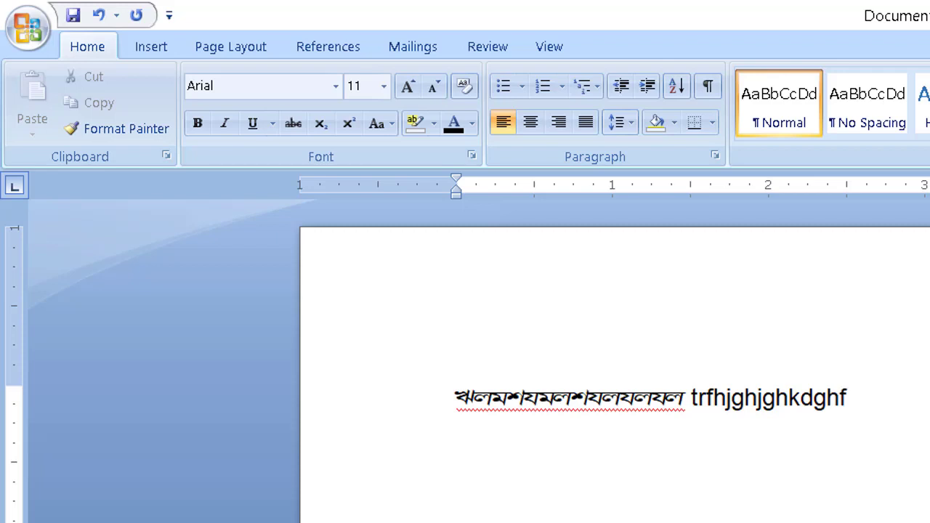
{"action": "type", "text": "fjh"}
Delete the test text, then browse the Insert, Page Layout and References tabs, ending on Home.
{"action": "key", "text": "BackSpace"}
{"action": "key", "text": "BackSpace"}
{"action": "key", "text": "BackSpace"}
{"action": "key", "text": "BackSpace"}
{"action": "key", "text": "BackSpace"}
{"action": "key", "text": "BackSpace"}
{"action": "key", "text": "BackSpace"}
{"action": "key", "text": "BackSpace"}
{"action": "key", "text": "BackSpace"}
{"action": "key", "text": "BackSpace"}
{"action": "key", "text": "BackSpace"}
{"action": "key", "text": "BackSpace"}
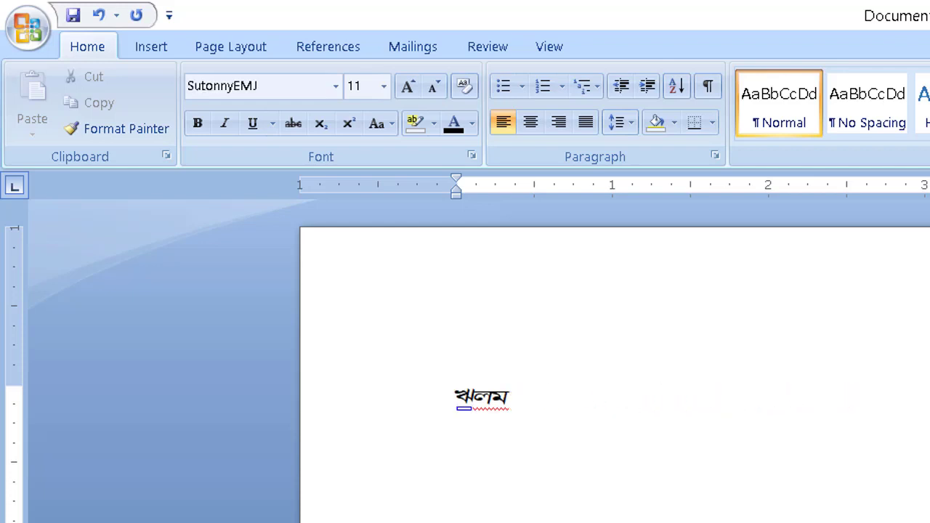
{"action": "key", "text": "BackSpace"}
{"action": "key", "text": "BackSpace"}
{"action": "key", "text": "BackSpace"}
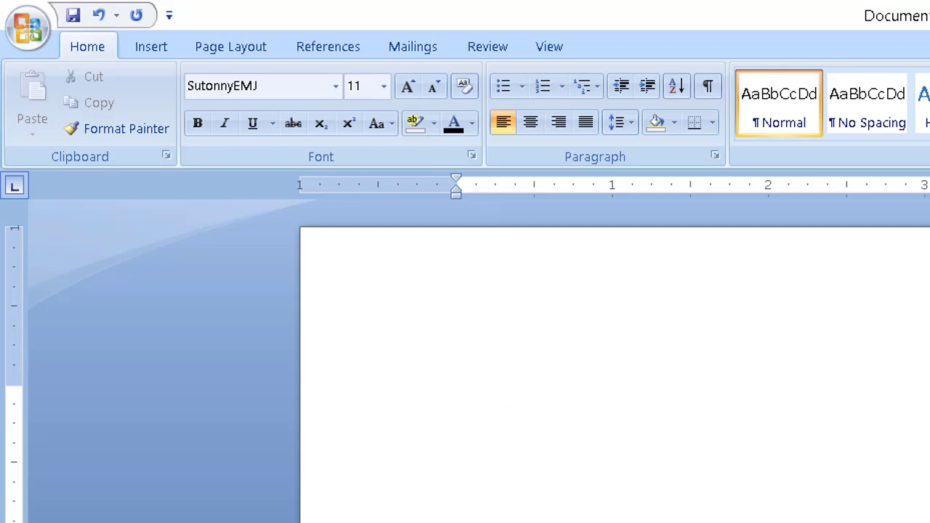
{"action": "left_click", "coordinate": [131, 48]}
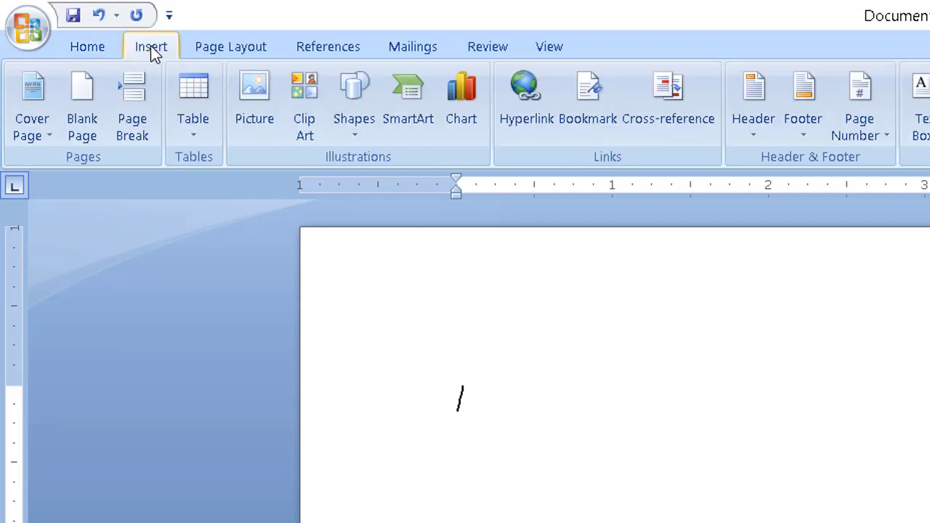
{"action": "left_click", "coordinate": [86, 51]}
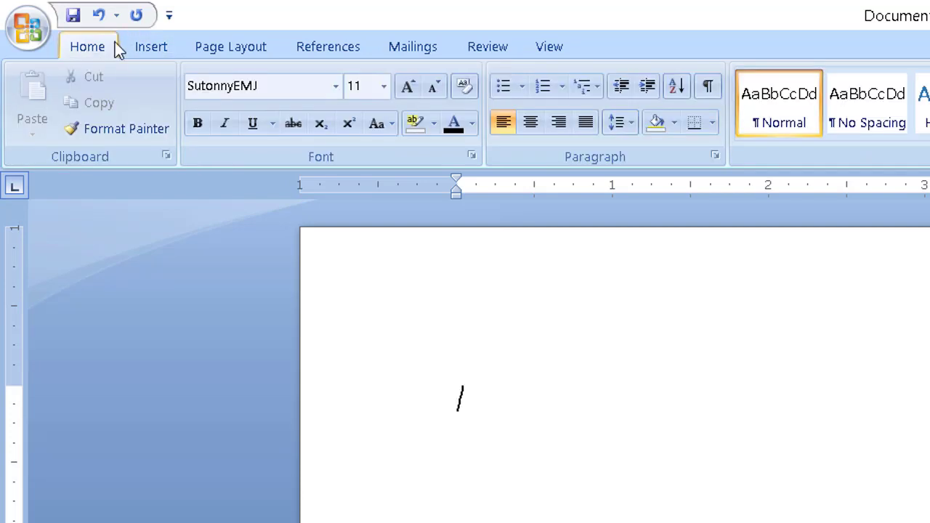
{"action": "left_click", "coordinate": [142, 47]}
{"action": "left_click", "coordinate": [242, 44]}
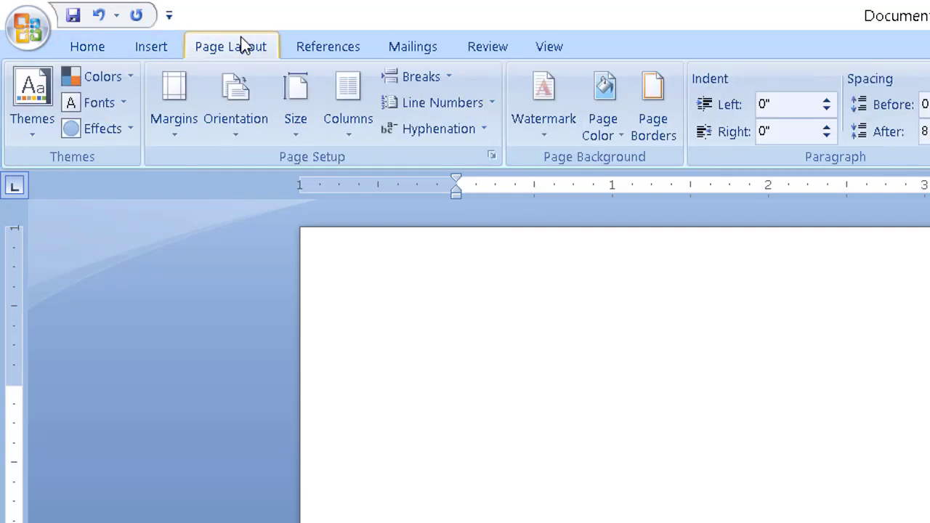
{"action": "left_click", "coordinate": [351, 45]}
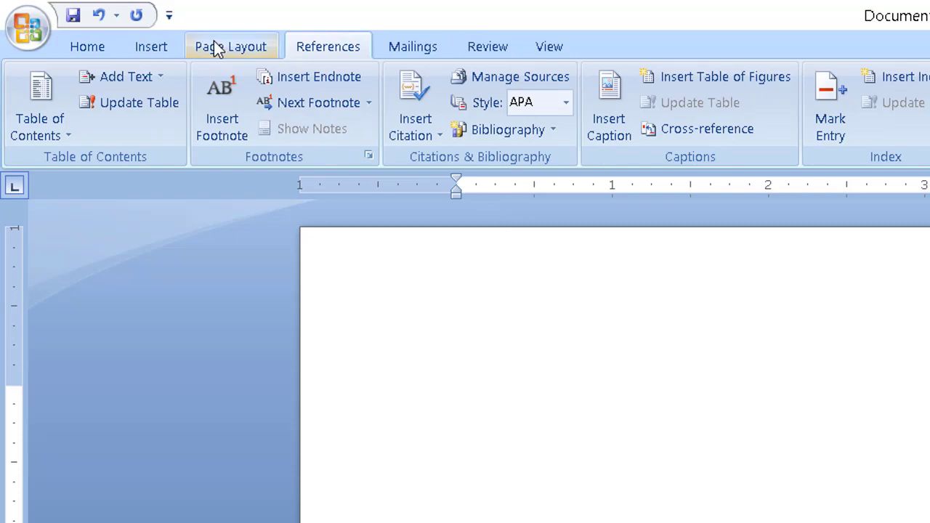
{"action": "left_click", "coordinate": [218, 46]}
{"action": "left_click", "coordinate": [146, 47]}
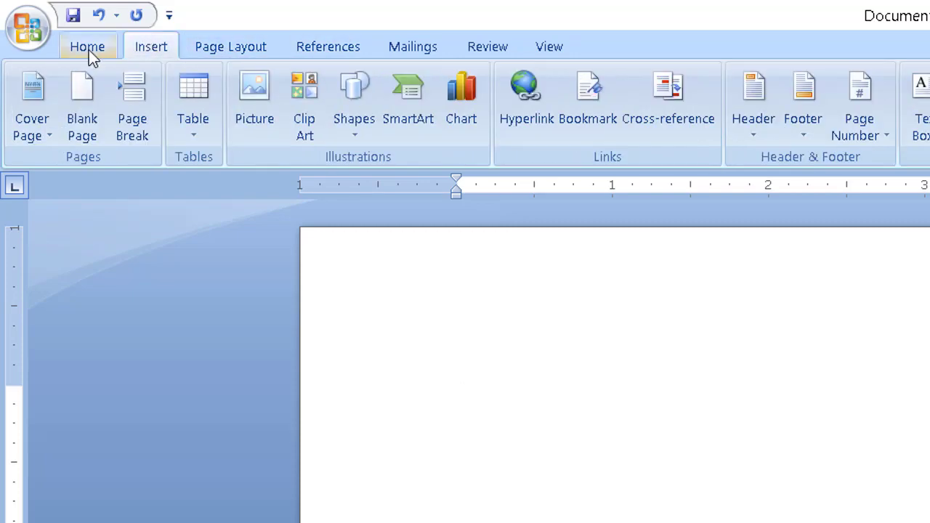
{"action": "left_click", "coordinate": [88, 49]}
{"action": "left_click", "coordinate": [138, 47]}
{"action": "left_click", "coordinate": [107, 47]}
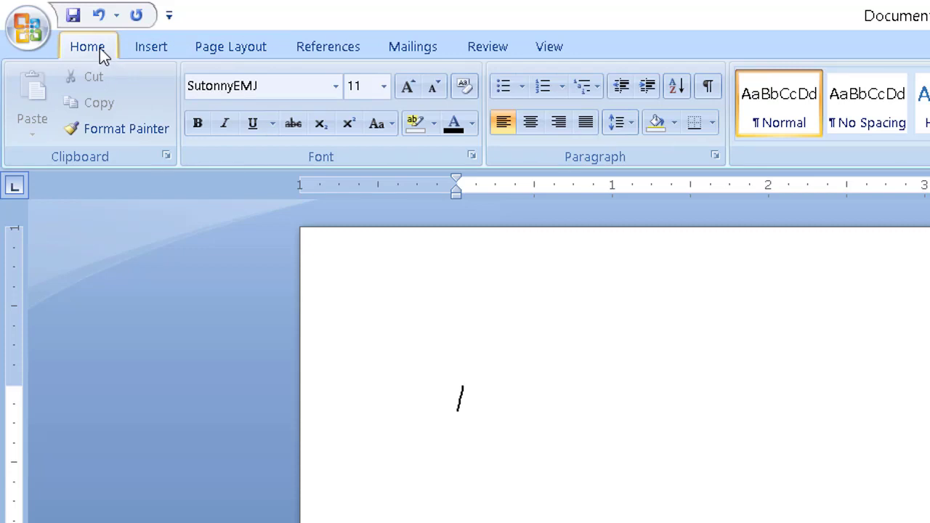
Open Word Options on the Customize page via Customize Quick Access Toolbar.
{"action": "right_click", "coordinate": [100, 48]}
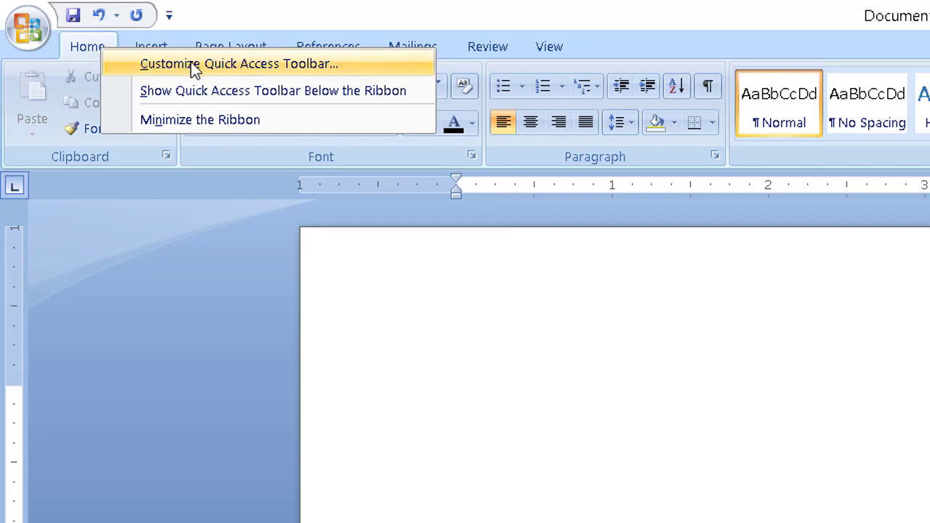
{"action": "left_click", "coordinate": [251, 65]}
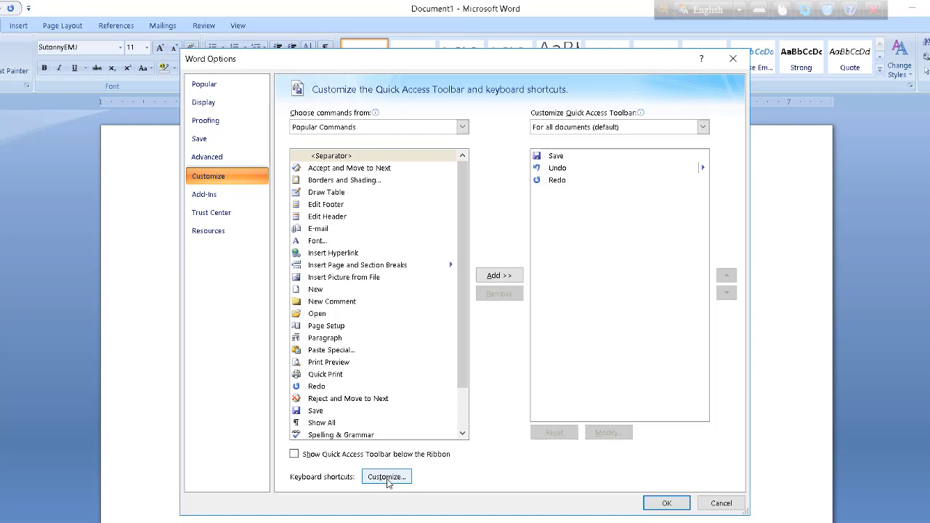
Open the Customize Keyboard dialog, shift it left, and select the Fonts category.
{"action": "left_click", "coordinate": [387, 478]}
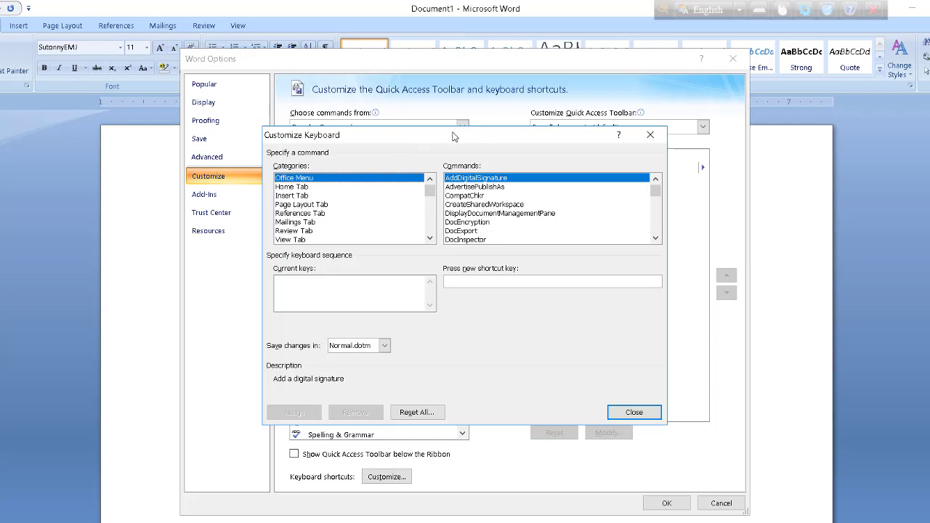
{"action": "left_click_drag", "start_coordinate": [453, 137], "coordinate": [404, 139]}
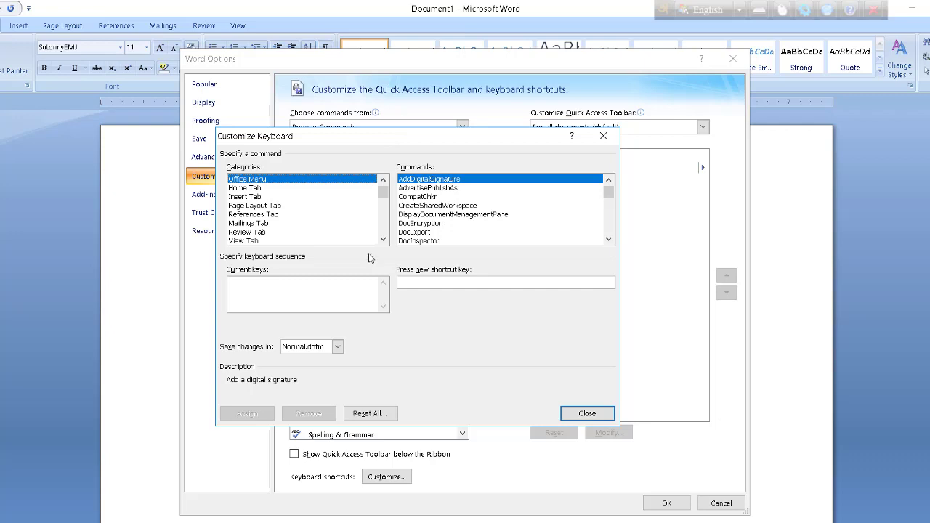
{"action": "key", "text": "shift+f"}
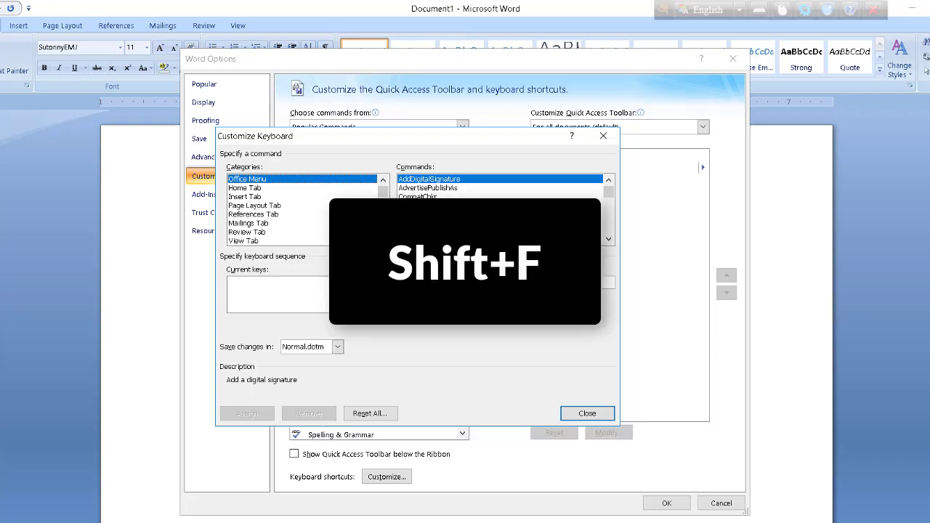
{"action": "key", "text": "shift+f"}
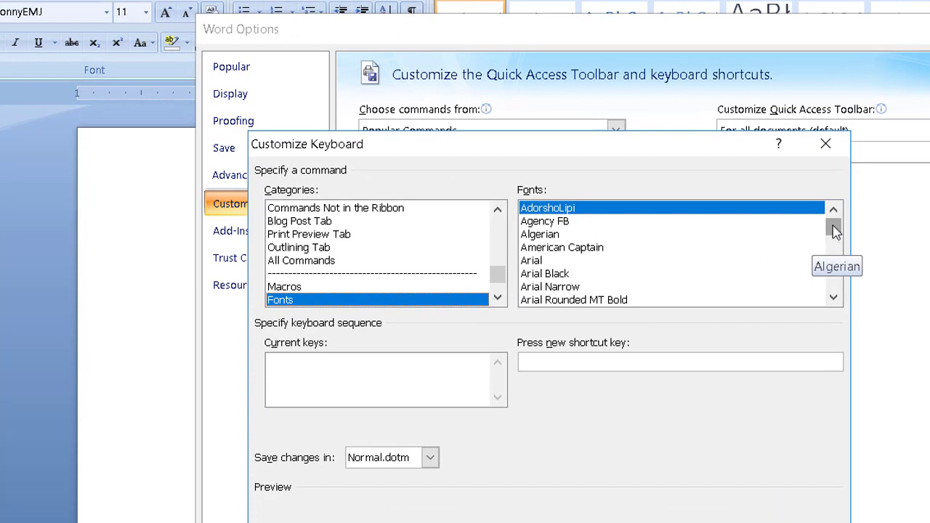
Check the existing keys of Arial and Arial Black, then select Arial Narrow.
{"action": "left_click_drag", "start_coordinate": [837, 231], "coordinate": [836, 230]}
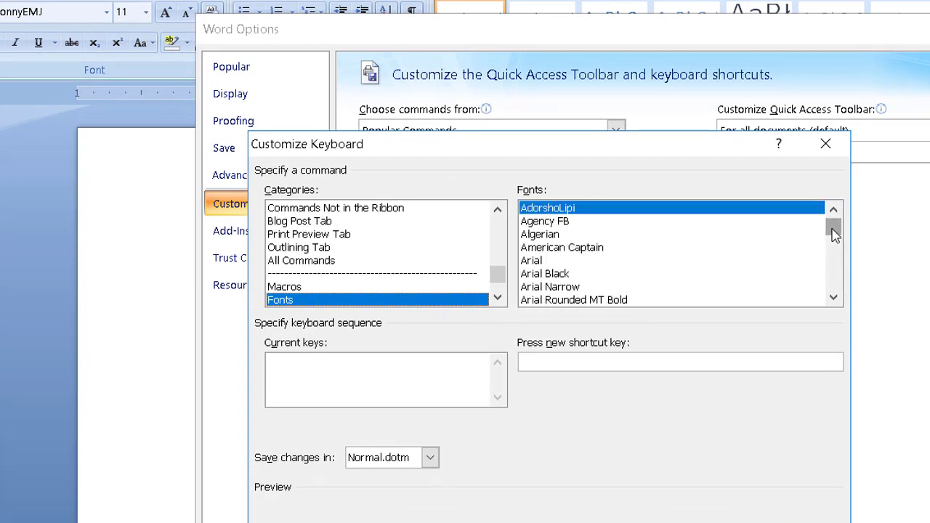
{"action": "mouse_move", "coordinate": [835, 234]}
{"action": "left_mouse_down"}
{"action": "mouse_move", "coordinate": [824, 293]}
{"action": "mouse_move", "coordinate": [833, 210]}
{"action": "left_mouse_up"}
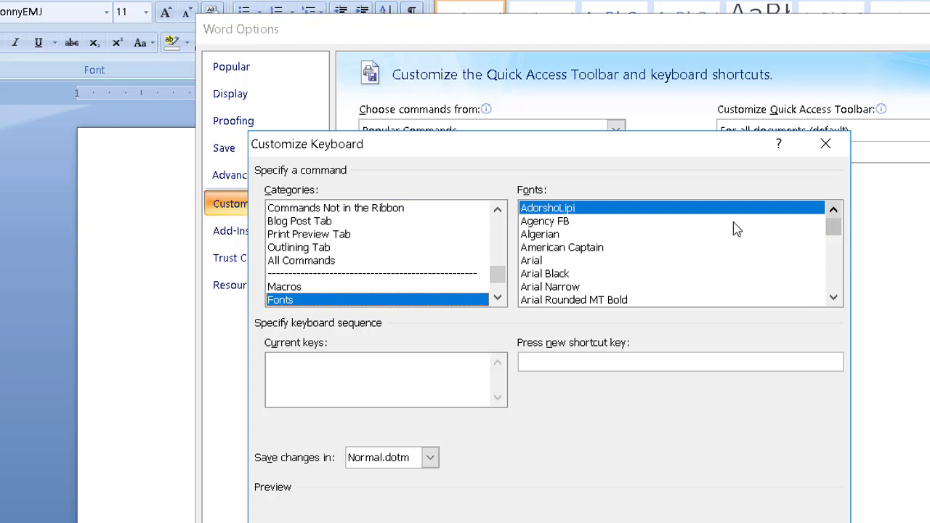
{"action": "left_click", "coordinate": [564, 265]}
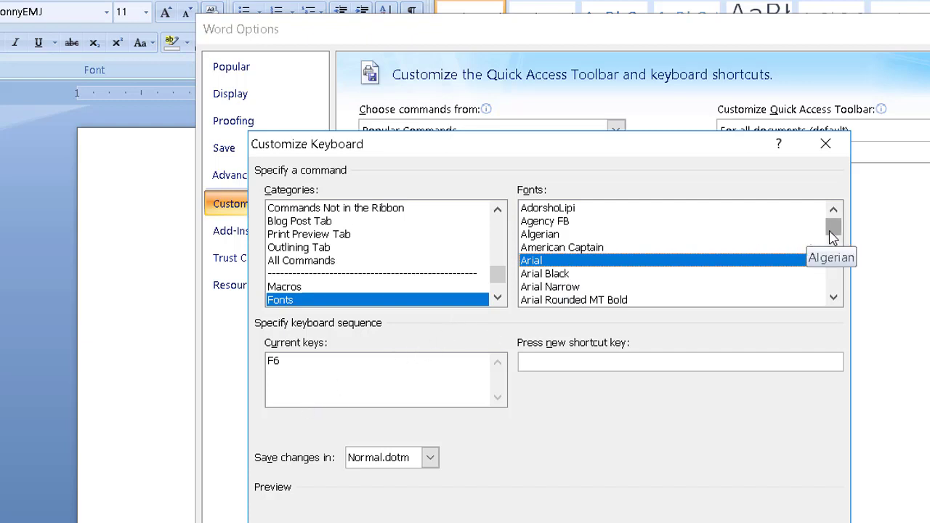
{"action": "left_click", "coordinate": [732, 275]}
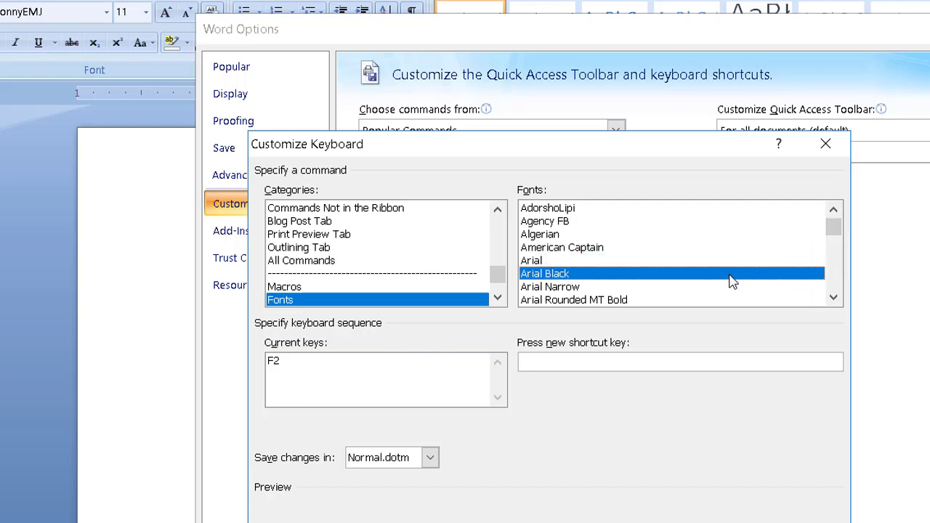
{"action": "left_click", "coordinate": [690, 288]}
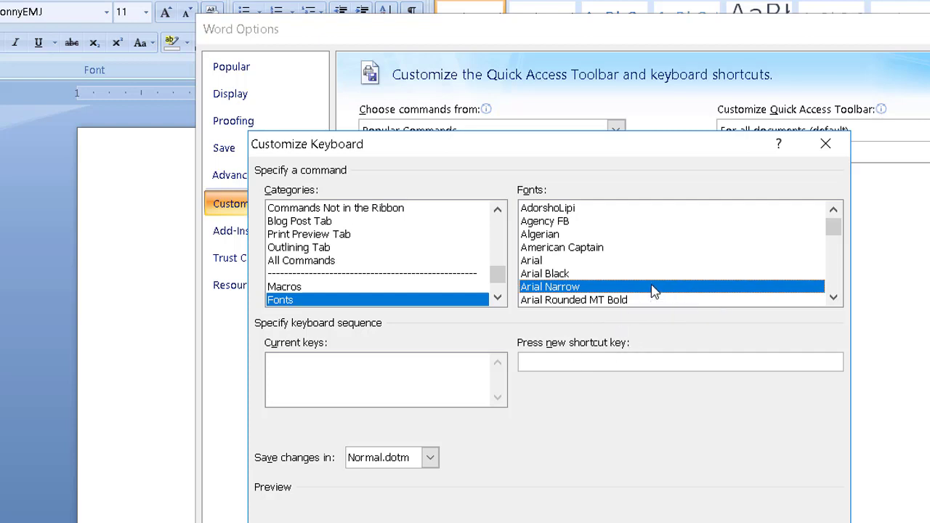
Assign Ctrl+T as the shortcut for Arial Narrow.
{"action": "left_click", "coordinate": [553, 361]}
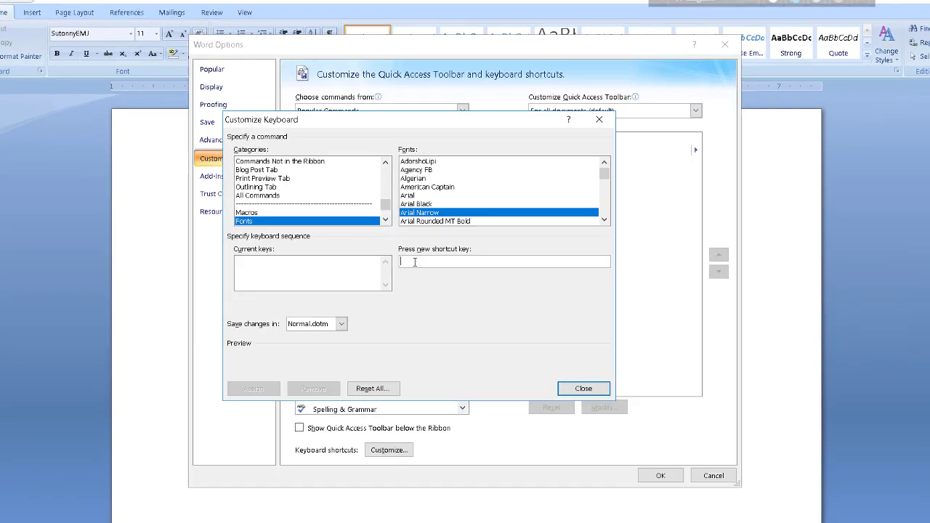
{"action": "key", "text": "ctrl+t"}
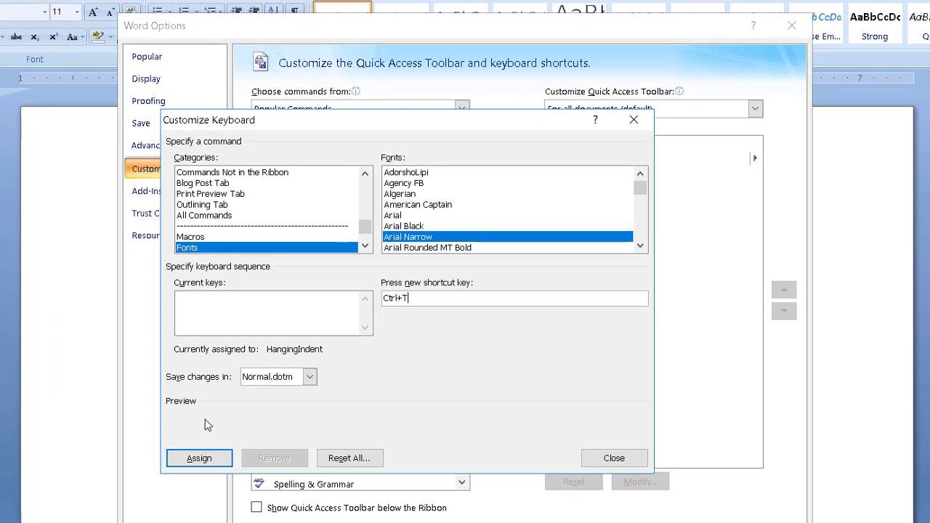
{"action": "left_click", "coordinate": [200, 458]}
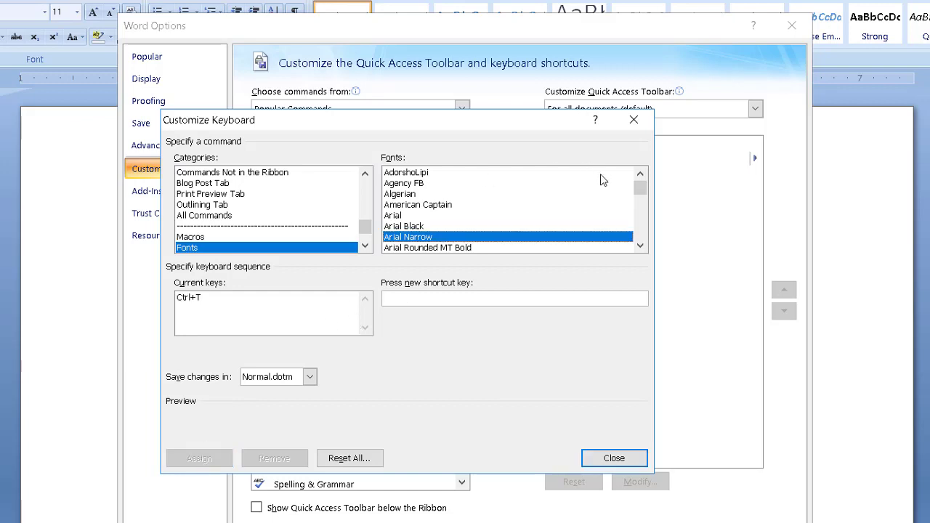
Select SutonnyEMJ in the Fonts list and assign it Ctrl+Y.
{"action": "mouse_move", "coordinate": [638, 191]}
{"action": "left_mouse_down"}
{"action": "mouse_move", "coordinate": [639, 246]}
{"action": "mouse_move", "coordinate": [639, 222]}
{"action": "mouse_move", "coordinate": [638, 245]}
{"action": "mouse_move", "coordinate": [635, 232]}
{"action": "left_mouse_up"}
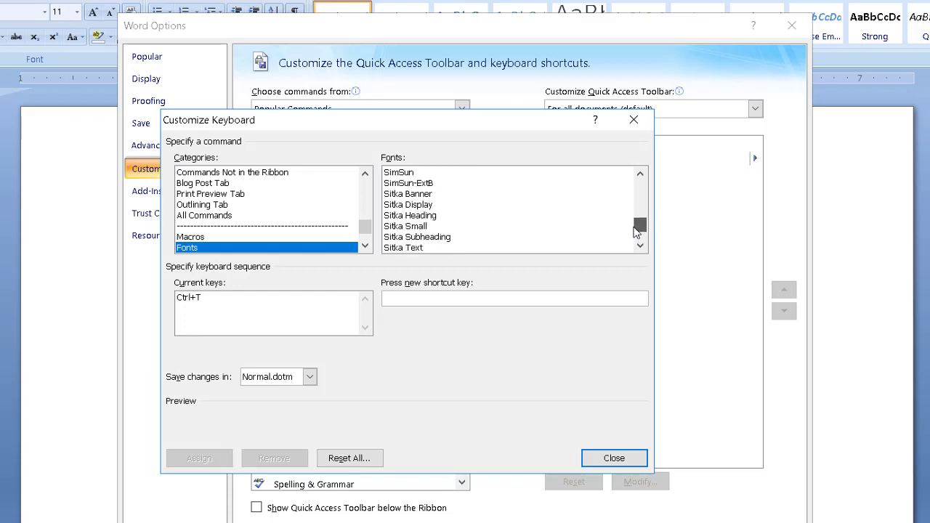
{"action": "left_click_drag", "start_coordinate": [635, 231], "coordinate": [636, 234]}
{"action": "left_click", "coordinate": [425, 194]}
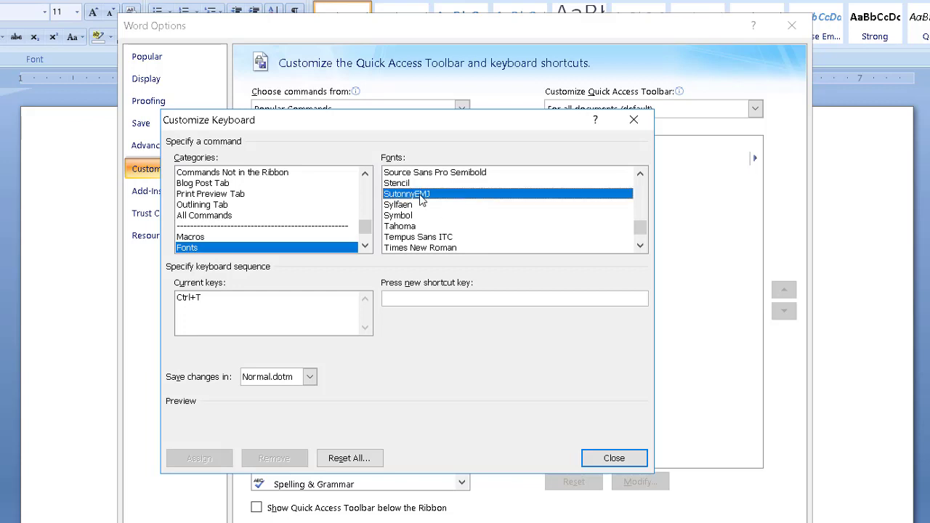
{"action": "left_click", "coordinate": [409, 298]}
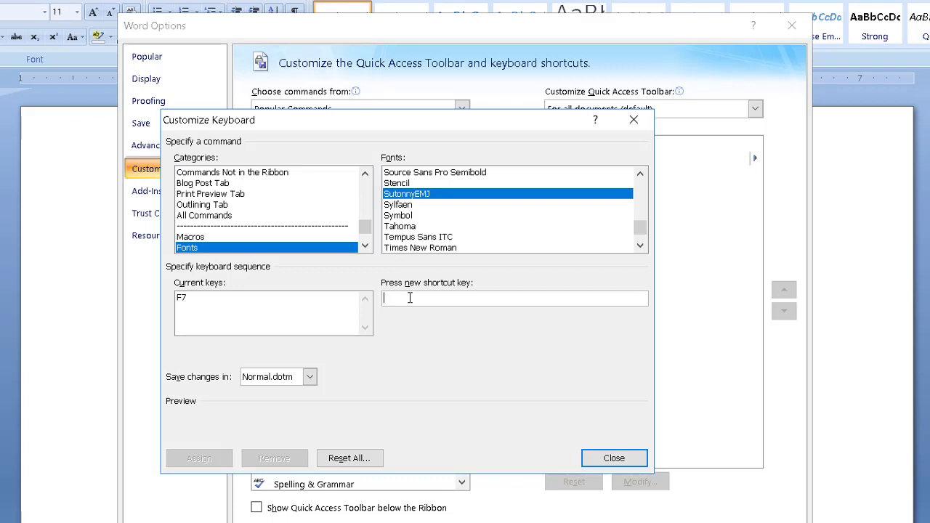
{"action": "key", "text": "ctrl+y"}
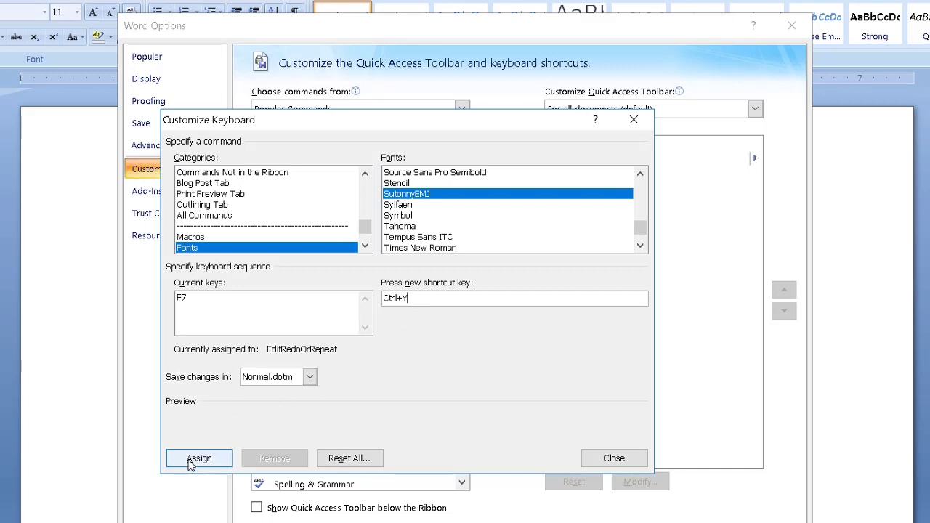
{"action": "left_click", "coordinate": [189, 460]}
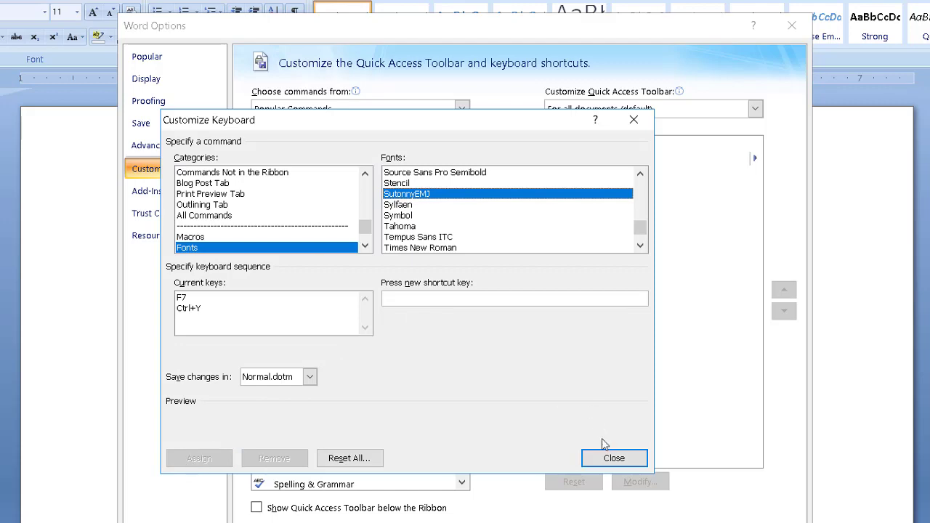
Close the dialogs, type a Bangla line in SutonnyEMJ, then 'ytgyfihuuggtfhbfhvhjvh' in Arial Narrow.
{"action": "left_click", "coordinate": [614, 459]}
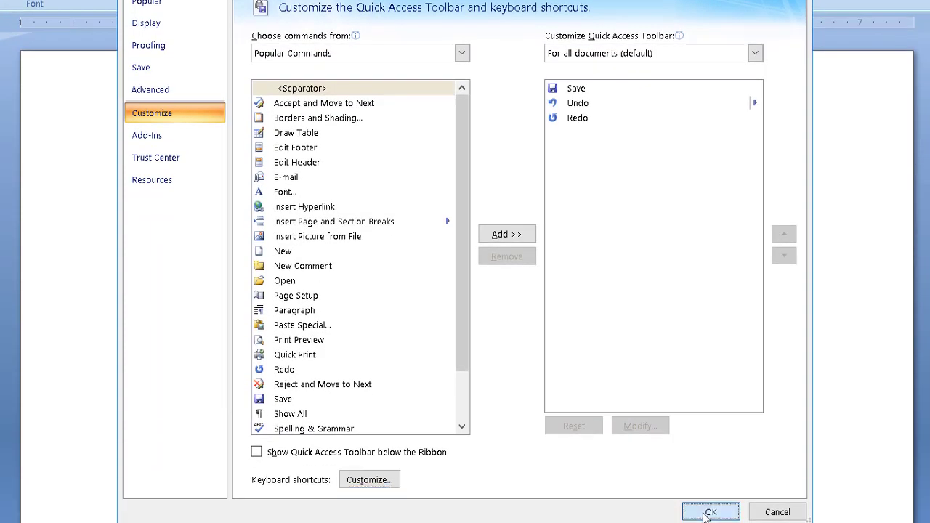
{"action": "left_click", "coordinate": [706, 512]}
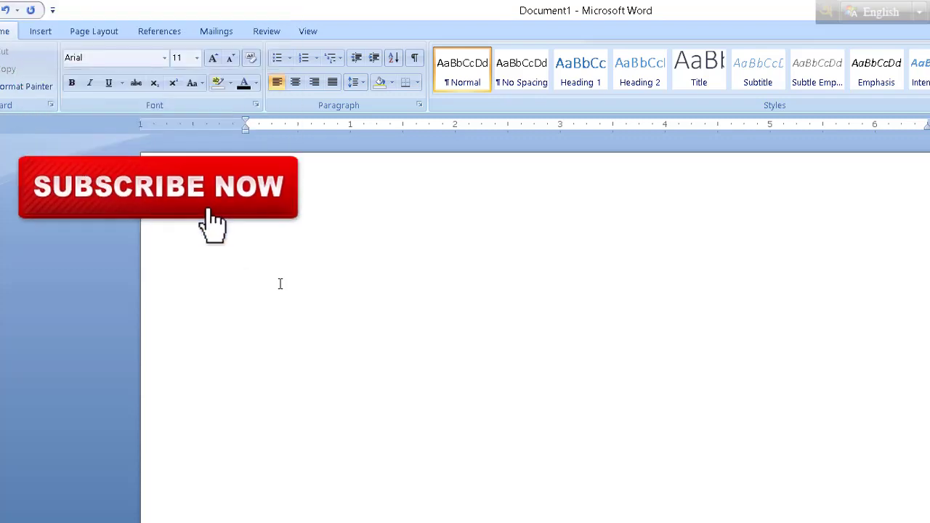
{"action": "key", "text": "ctrl+alt+b"}
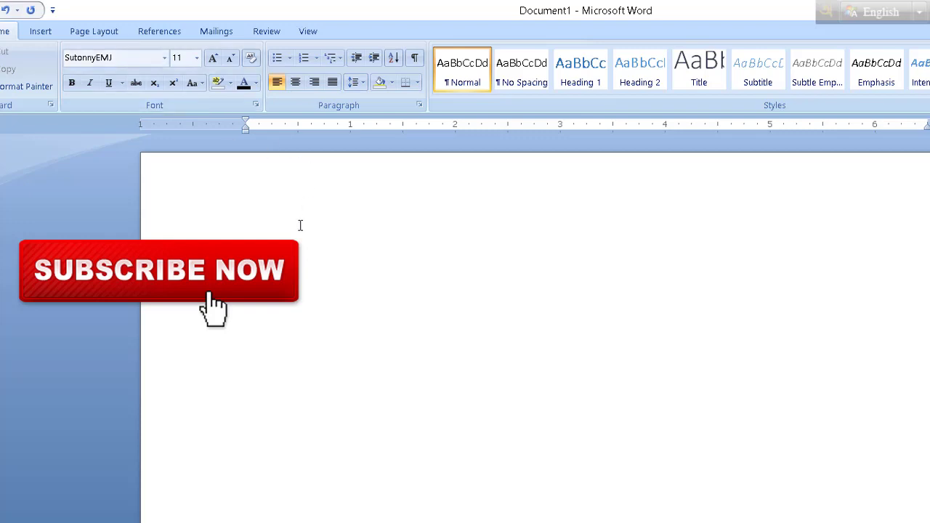
{"action": "type", "text": "এক্সযড়যমরড়মরঁযড়ঁয /"}
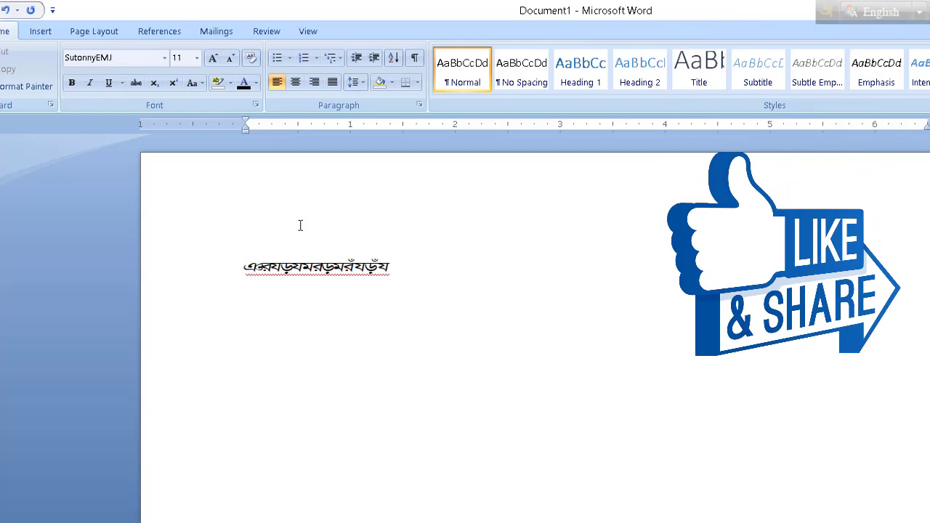
{"action": "key", "text": "ctrl+alt+b"}
{"action": "type", "text": "ytgyfihuu"}
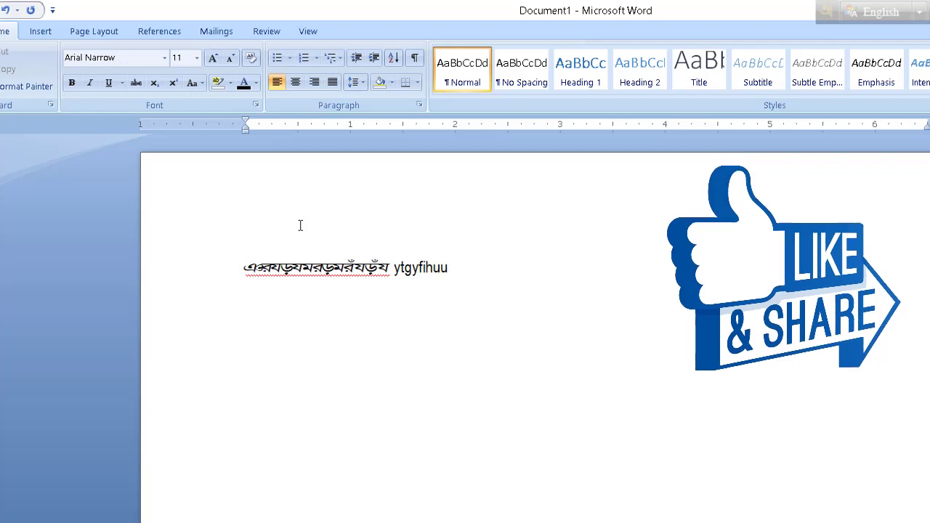
{"action": "type", "text": "ggtfhbfhvhjvh"}
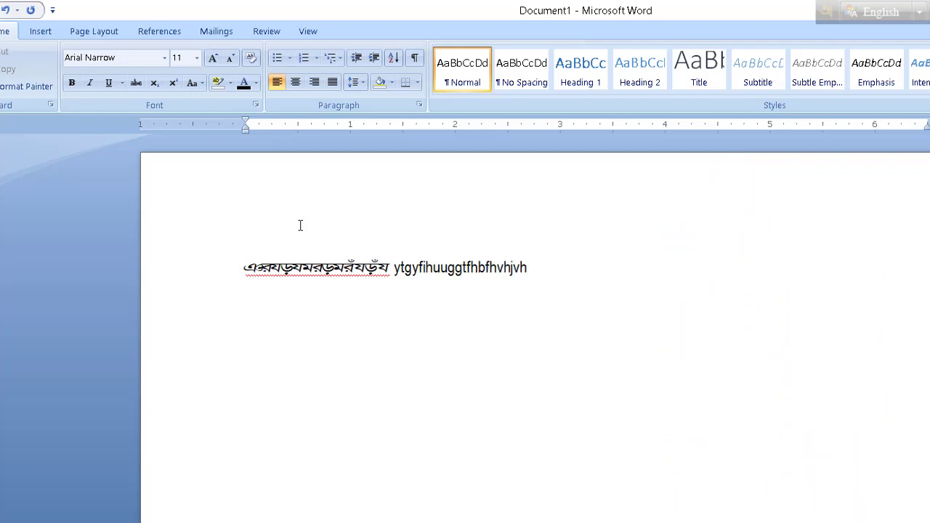